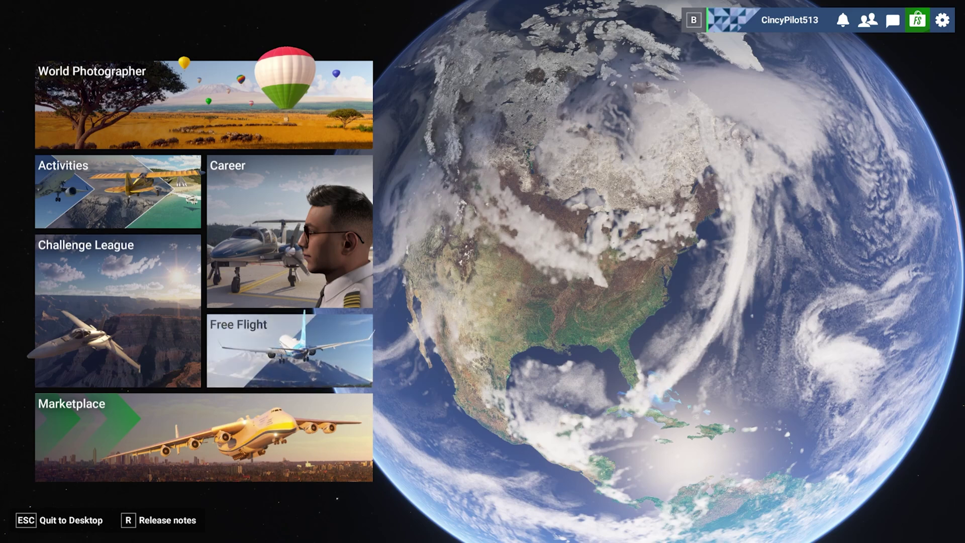
- Open Free Flight and set the departure airport to I69 Clermont County by searching for "clermont"
click(290, 350)
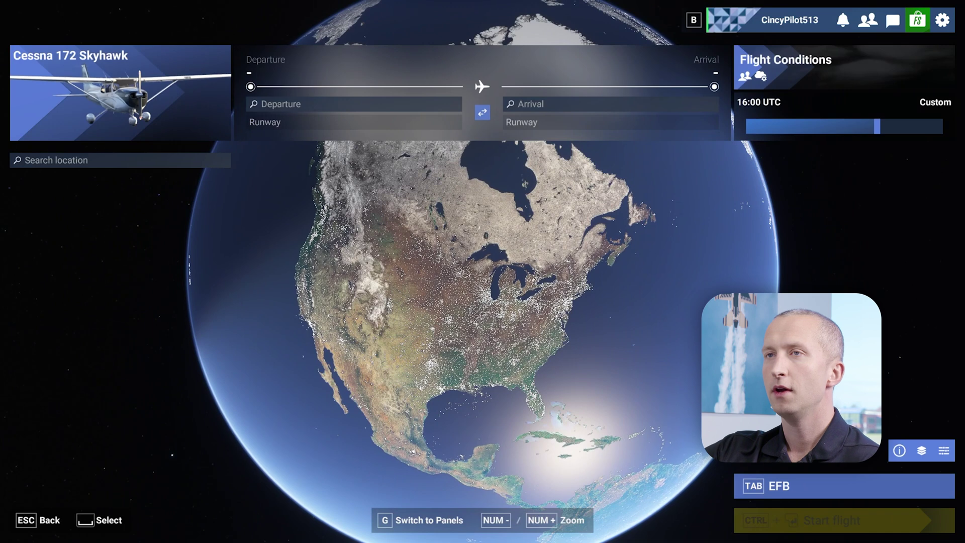
click(610, 122)
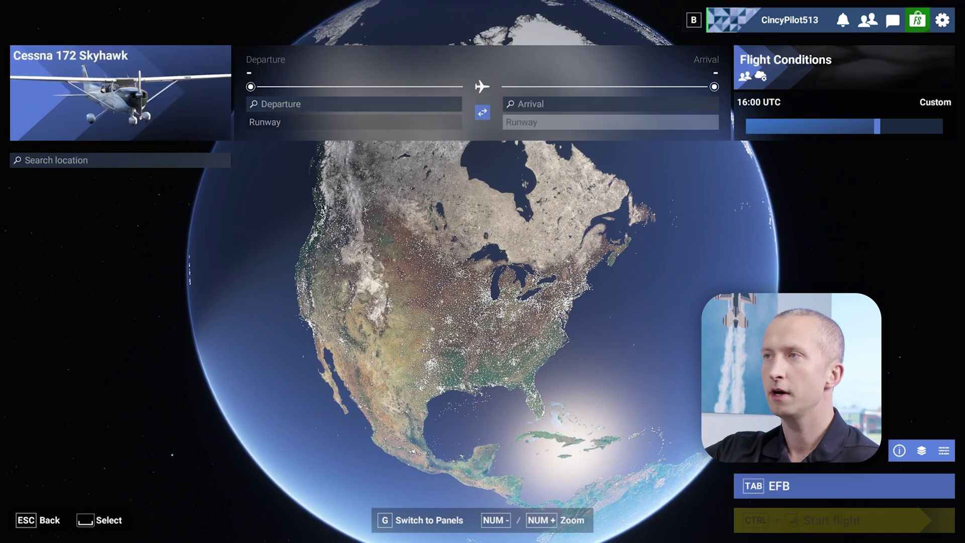
scroll(482, 301, up, 1)
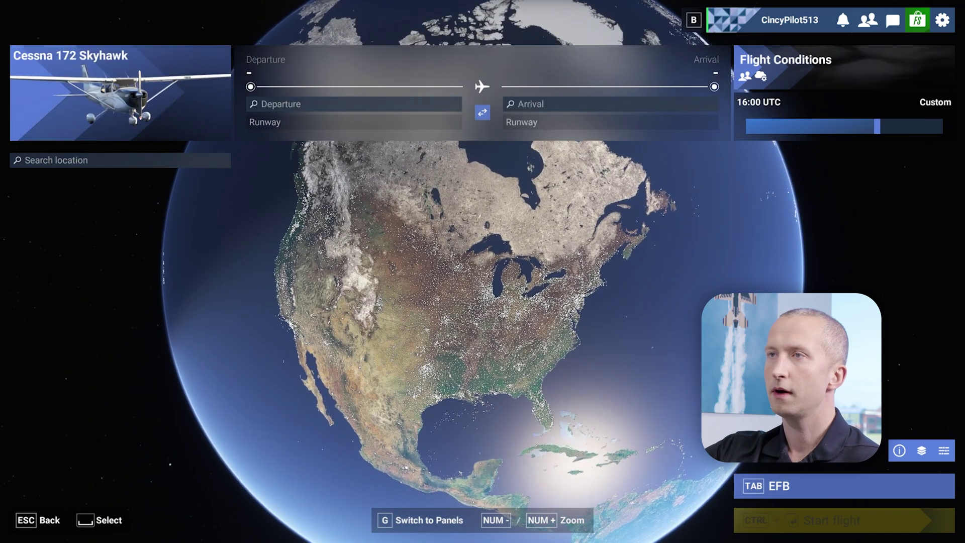
key(space)
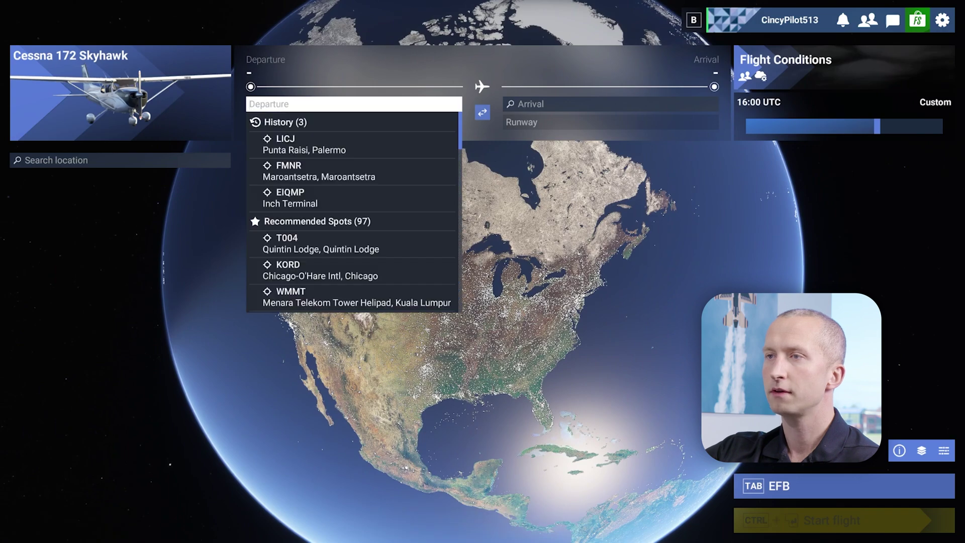
text(cl)
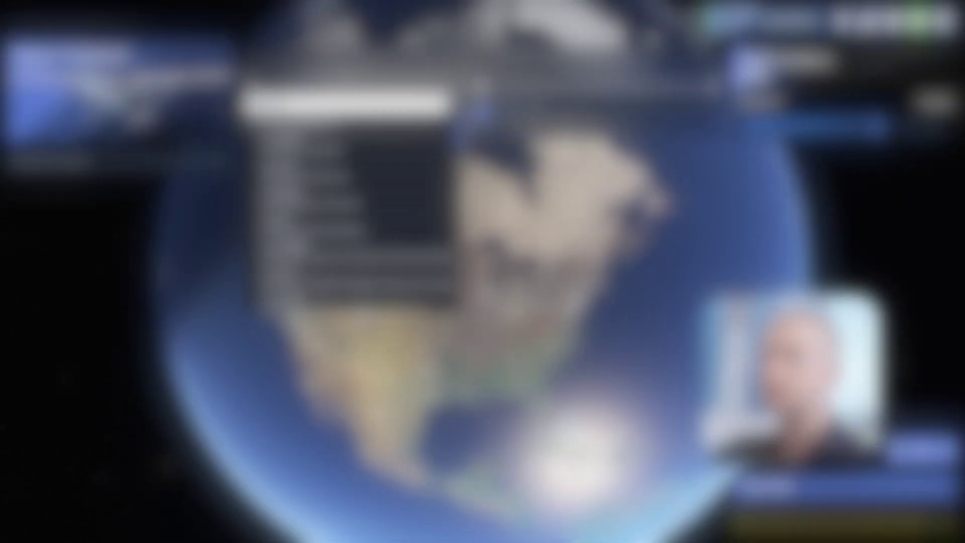
text(ermont)
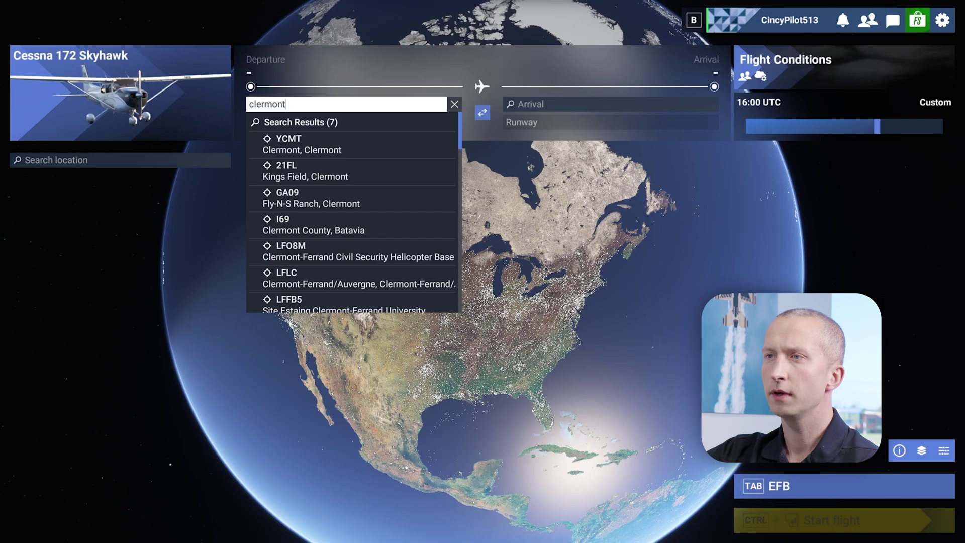
key(Return)
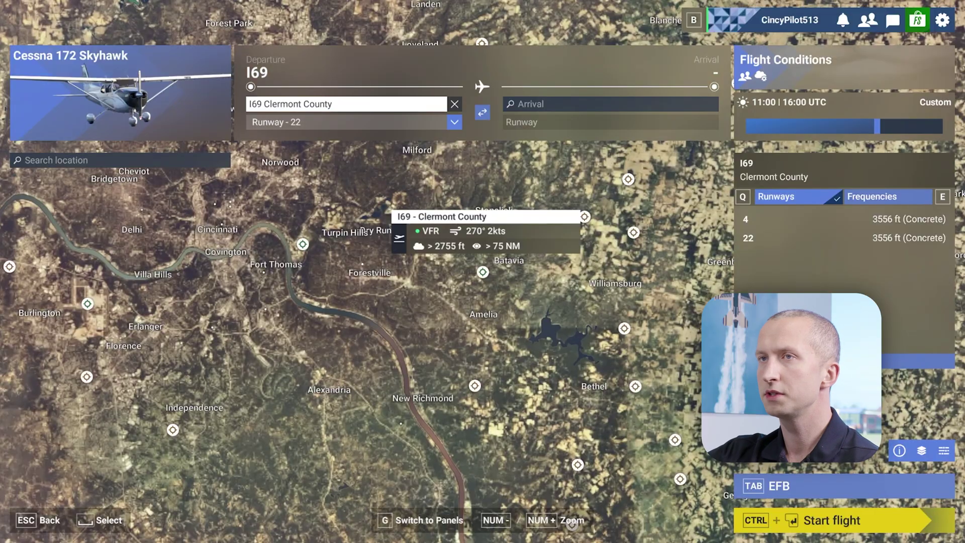
- Find KBNA Nashville Intl on the world map and set it as the arrival airport
scroll(419, 312, down, 8)
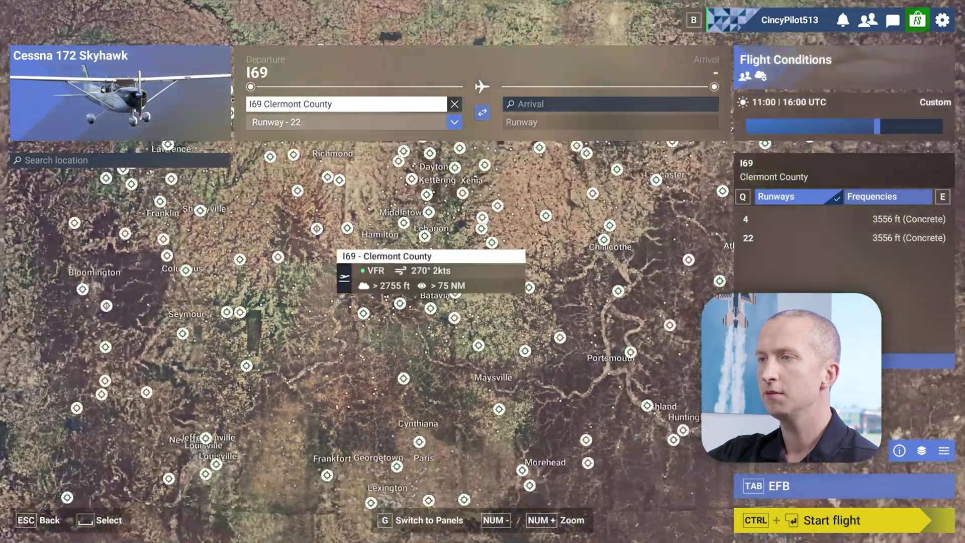
scroll(418, 309, down, 5)
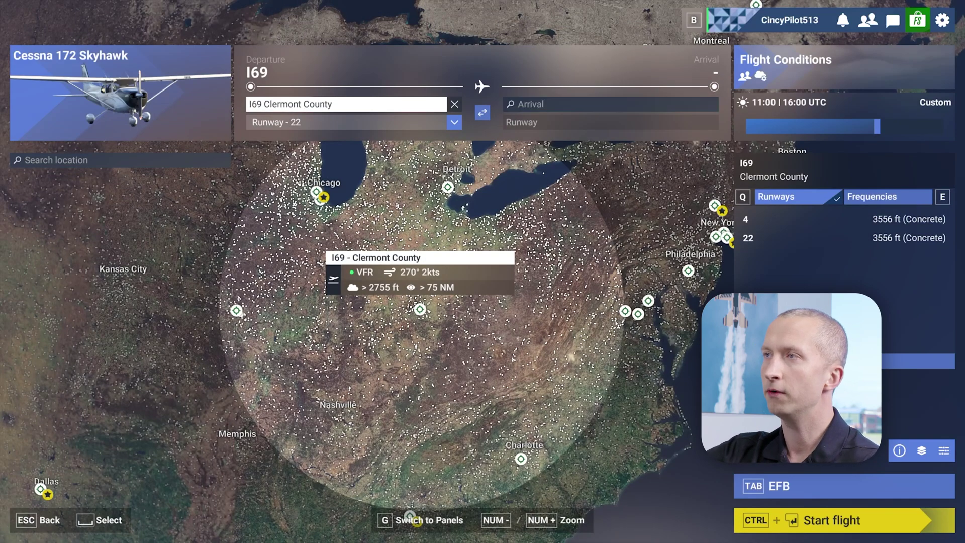
key(KP_Add)
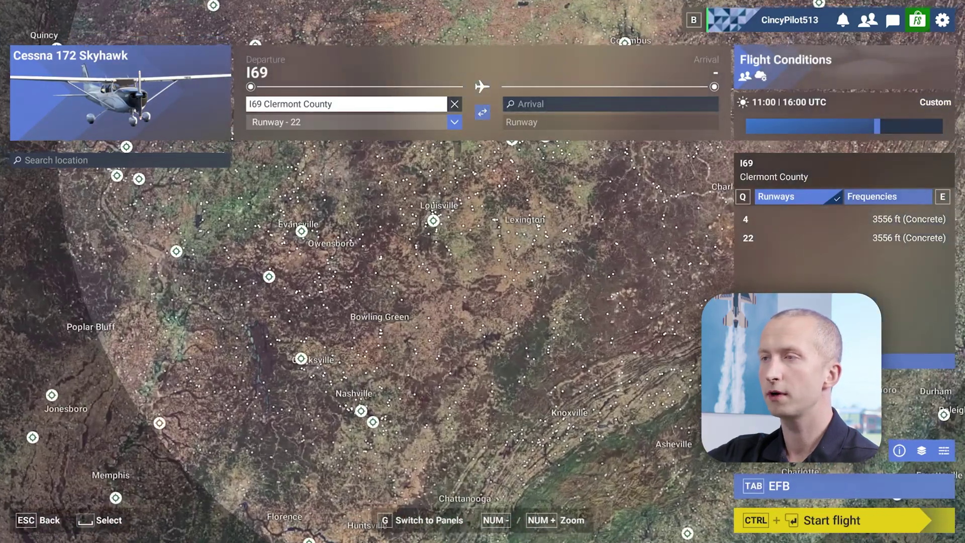
key(KP_Add)
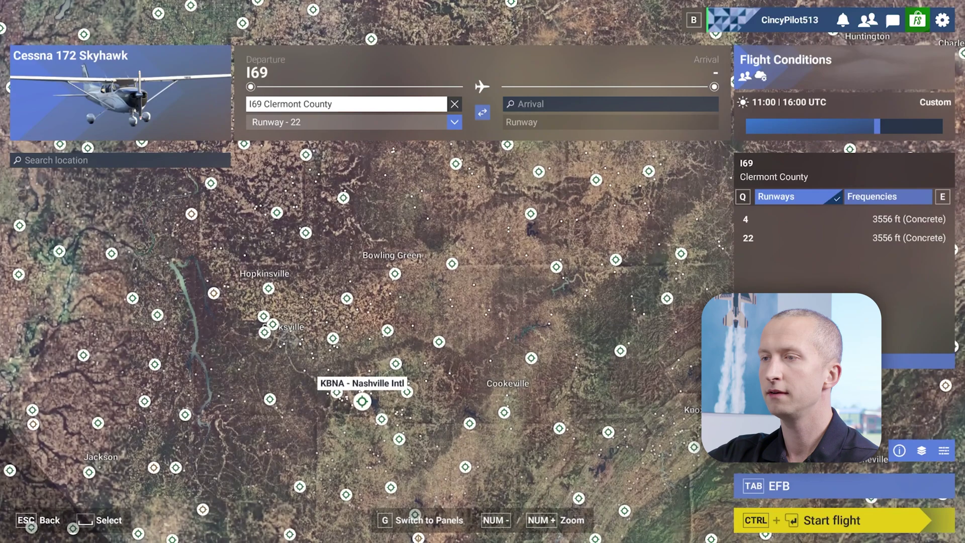
key(space)
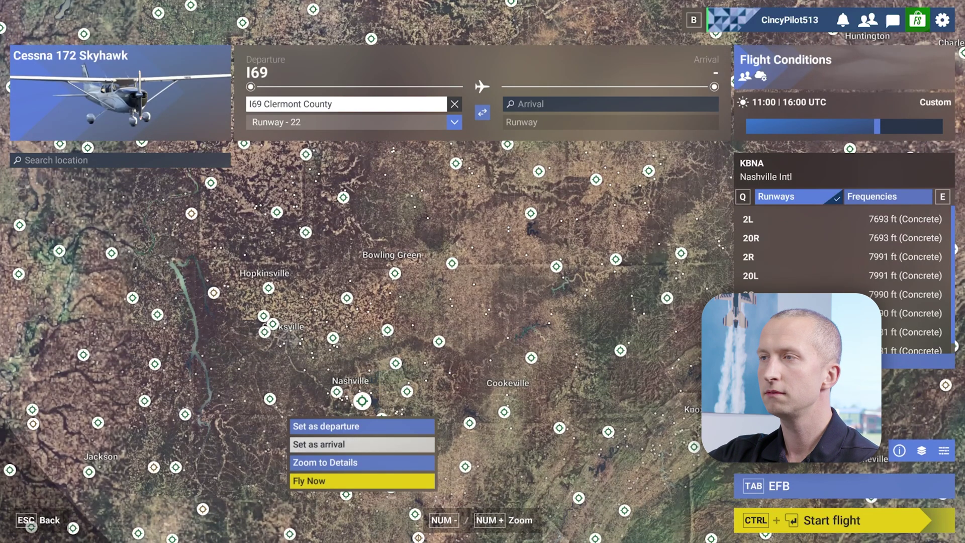
key(space)
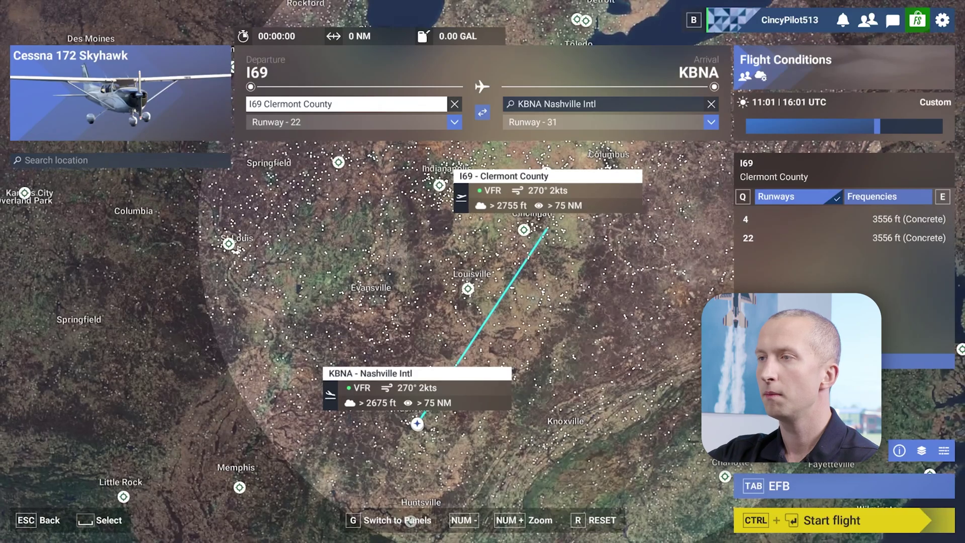
- Add KLOU Bowman Field near Louisville as a waypoint on the route between Clermont County and Nashville
key(KP_Add)
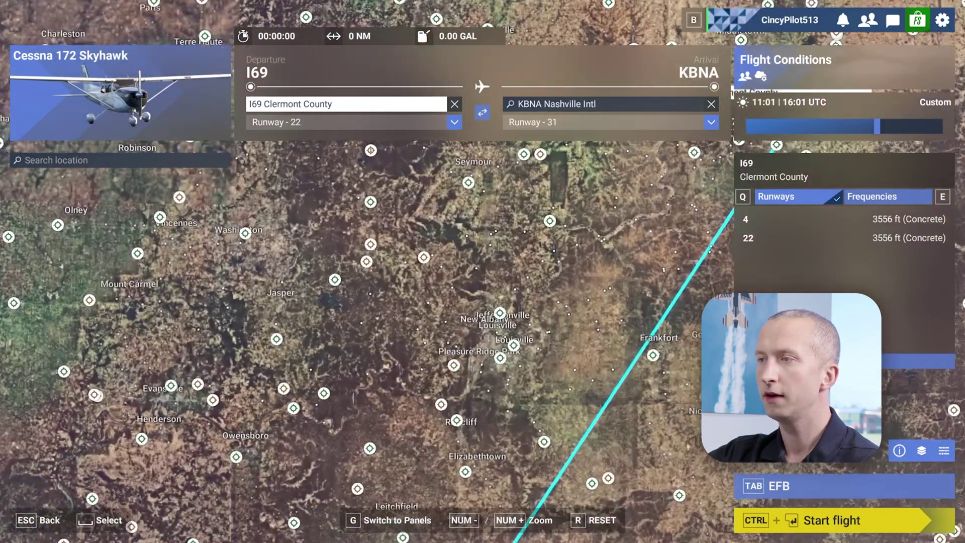
drag(514, 345, 466, 340)
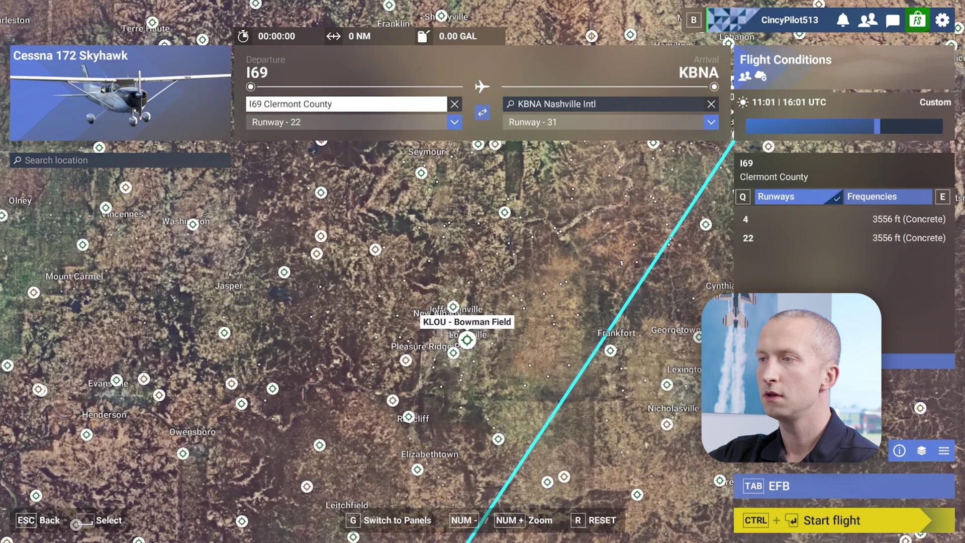
key(space)
key(Down)
key(Down)
key(space)
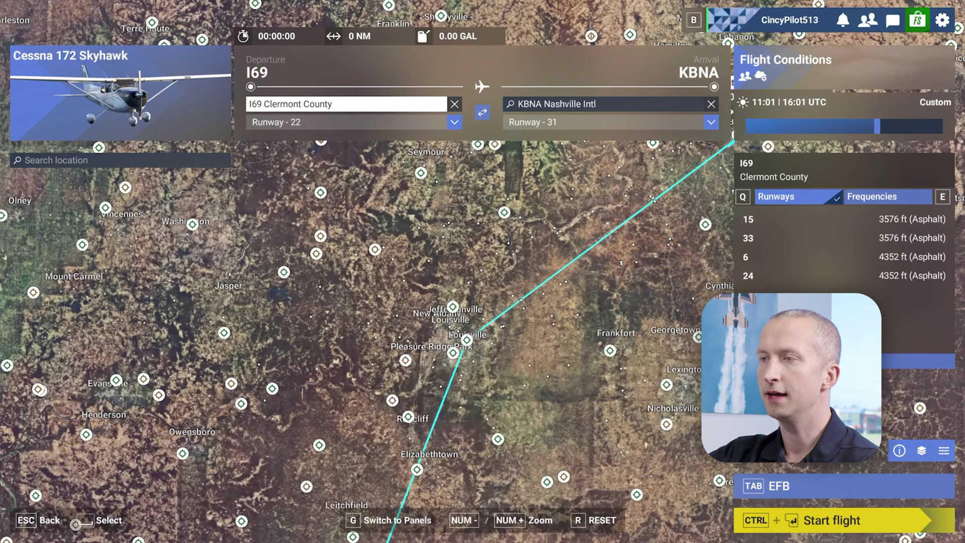
scroll(483, 271, down, 3)
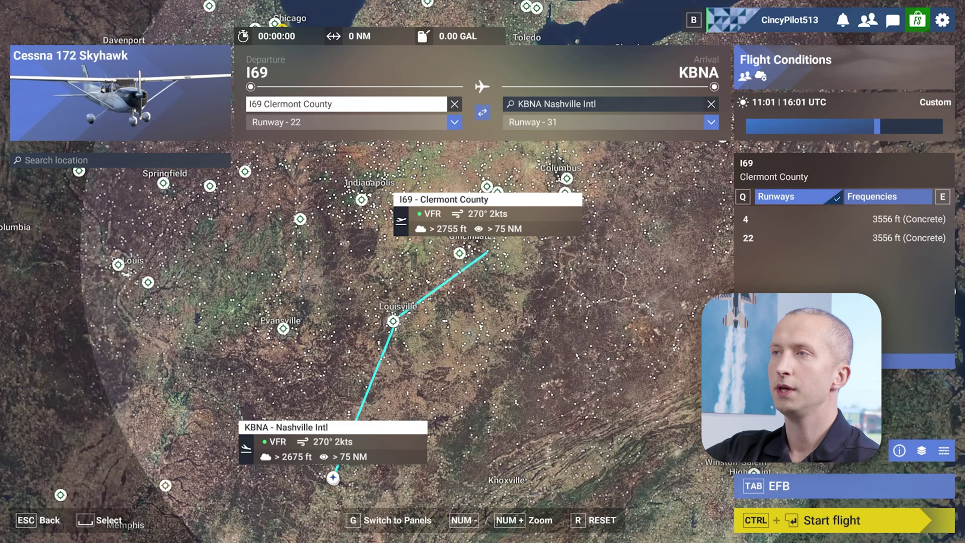
- Review the available departure runways and parking spots at I69 Clermont County without changing the selection
key(Down)
key(space)
key(Down)
key(Down)
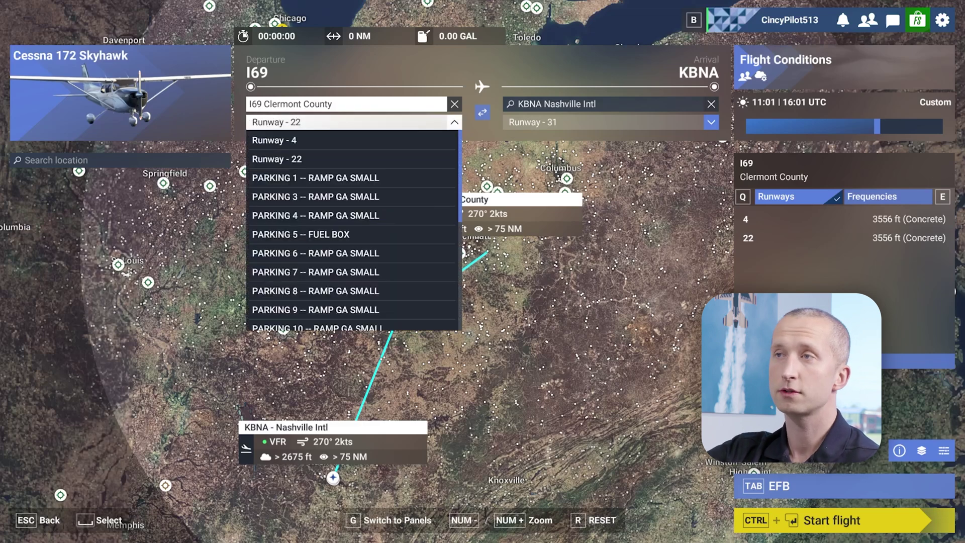
key(Up)
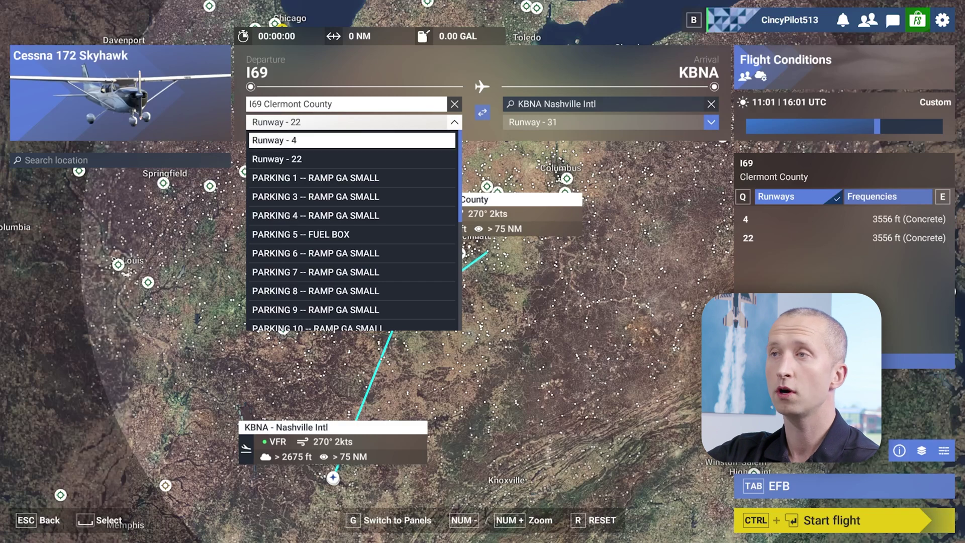
scroll(352, 253, down, 3)
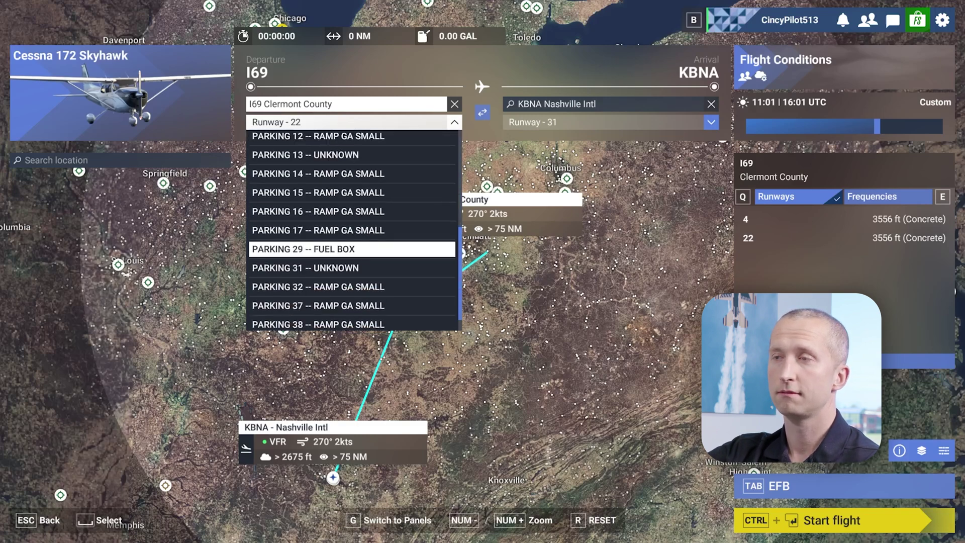
scroll(352, 253, down, 2)
scroll(351, 253, up, 5)
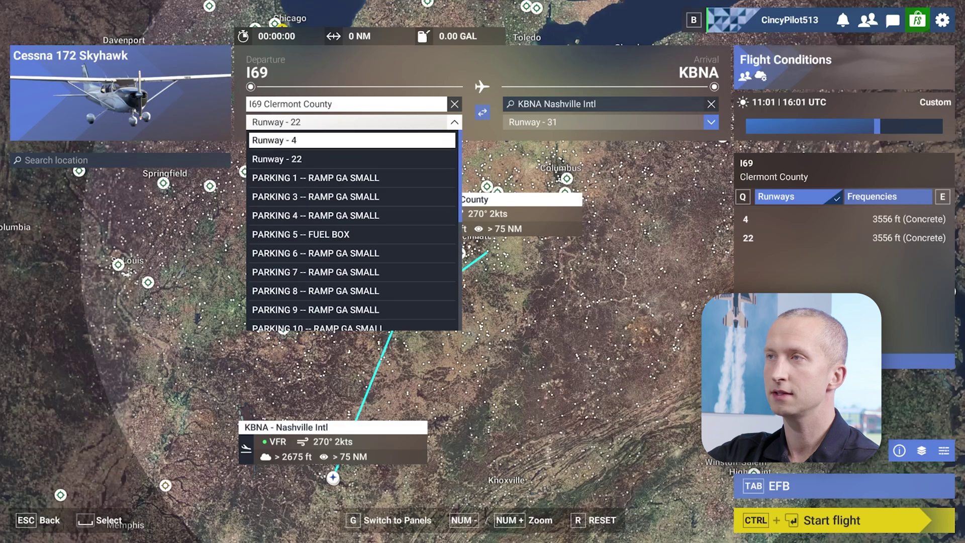
click(351, 122)
- Review the available arrival runways, gates and parking spots at KBNA Nashville Intl without changing the selection
key(Right)
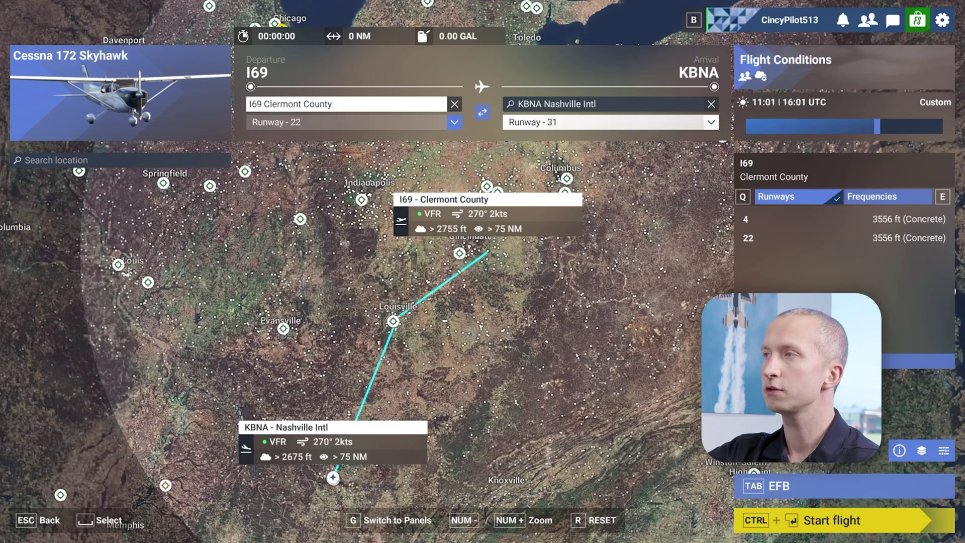
key(Return)
key(Down)
key(Down)
key(Down)
key(Down)
key(Down)
key(Down)
key(Down)
key(Down)
key(Down)
key(Down)
key(Down)
key(Down)
key(Down)
key(Down)
key(Down)
key(Down)
key(Down)
key(Down)
key(Down)
key(Down)
key(Down)
key(Down)
key(Down)
key(Down)
key(Down)
key(Down)
key(Down)
key(Down)
key(Down)
key(Down)
key(Down)
key(Down)
key(Down)
key(Down)
key(Down)
key(Down)
key(Down)
key(Down)
key(Down)
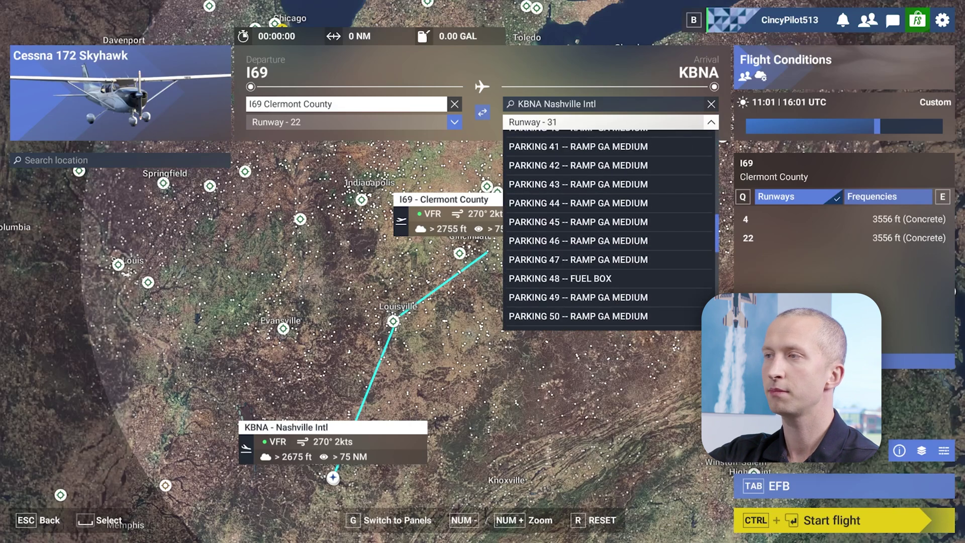
key(Up)
key(Up)
key(Up)
key(Up)
key(Up)
key(Up)
key(Up)
key(Up)
key(Up)
key(Up)
key(Up)
key(Up)
key(Up)
key(Up)
key(Up)
key(Up)
key(Up)
key(Up)
key(Up)
key(Up)
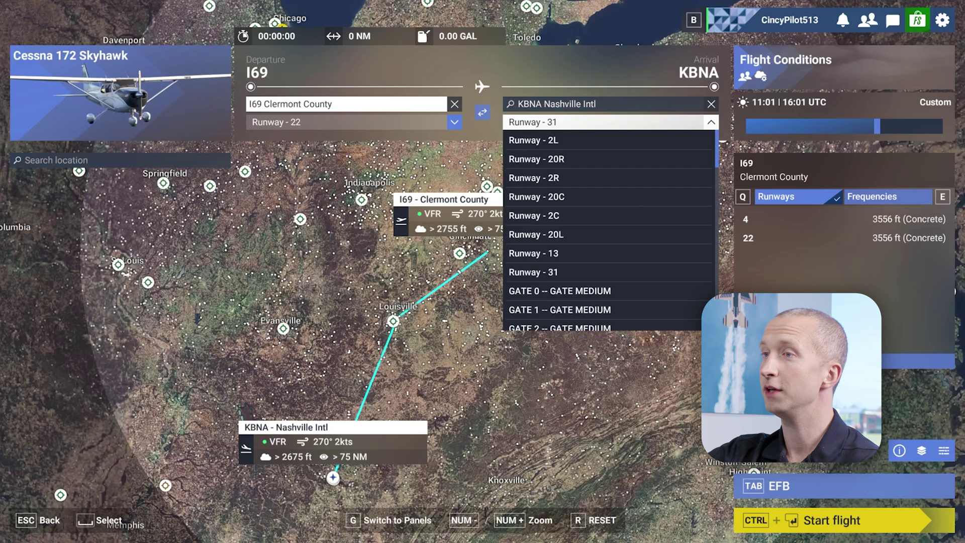
key(Return)
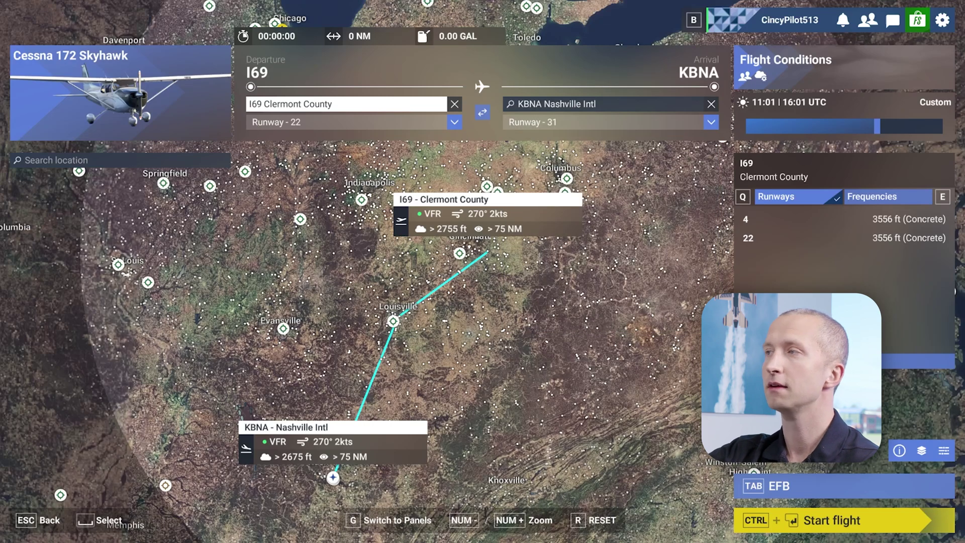
- Select KBNA Nashville Intl on the map and examine its runway and radio frequency lists
drag(493, 271, 514, 237)
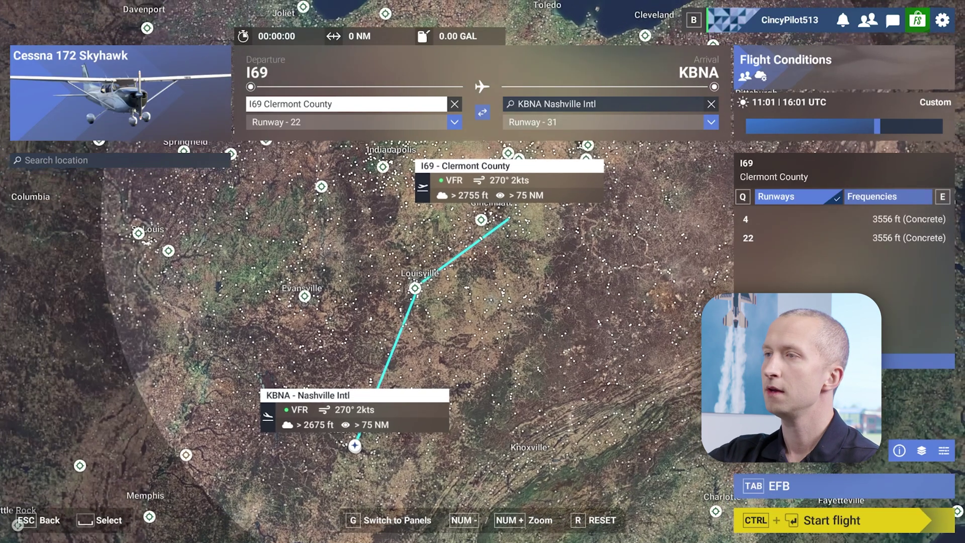
scroll(513, 238, up, 3)
mouse_move(476, 312)
mouse_down()
mouse_move(540, 220)
mouse_move(626, 155)
mouse_up()
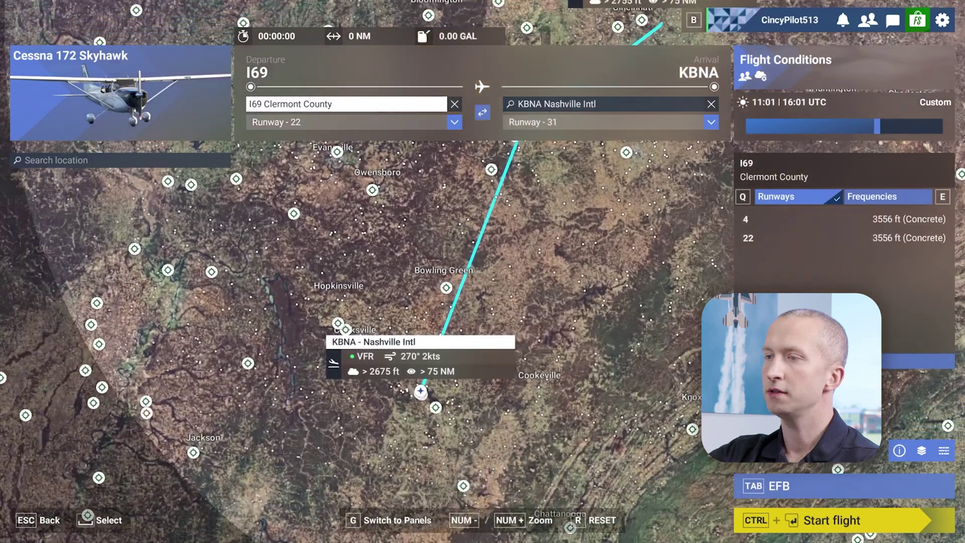
key(KP_Add)
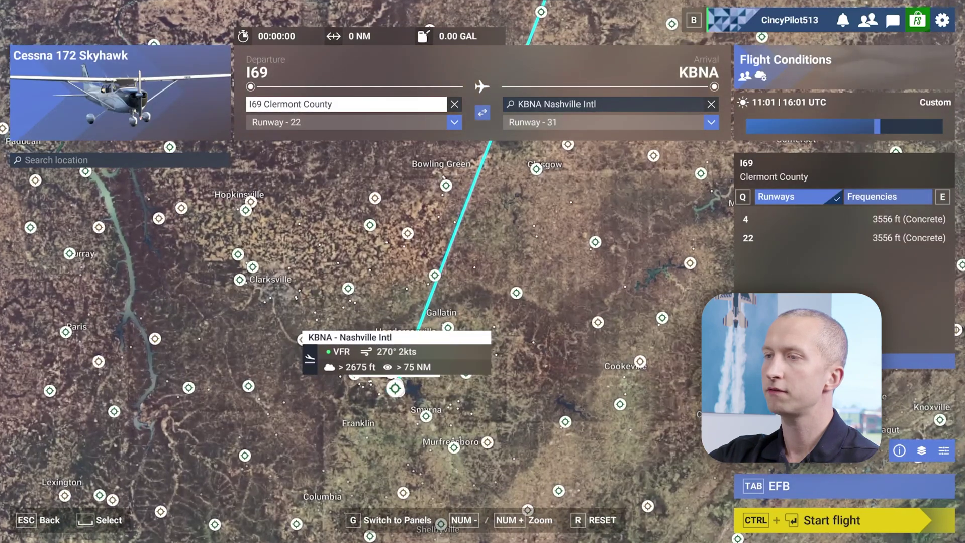
click(395, 388)
click(396, 449)
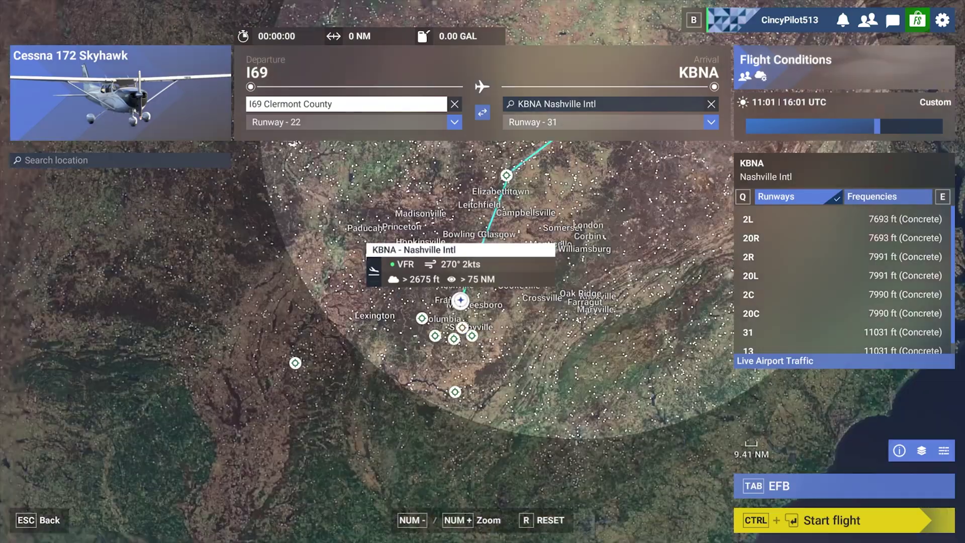
key(KP_Add)
key(space)
key(Return)
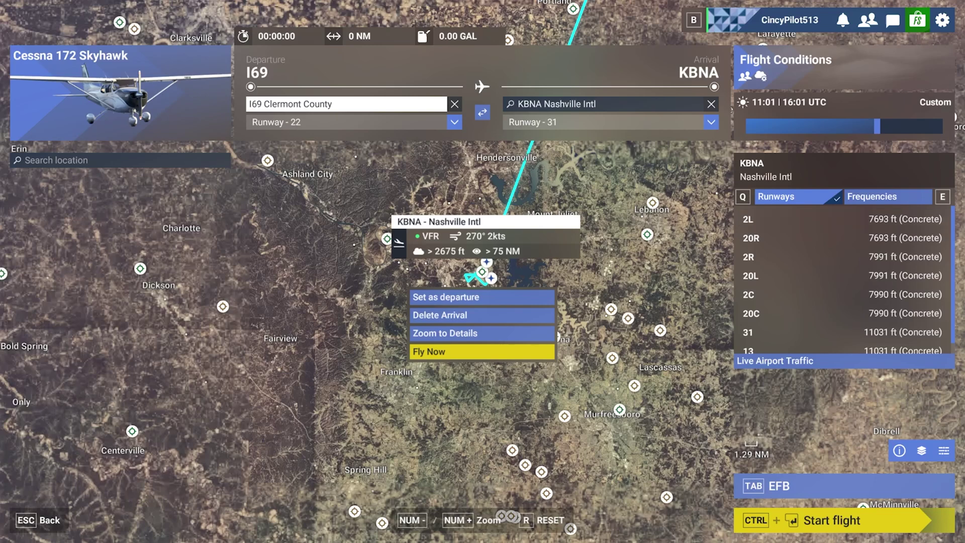
key(e)
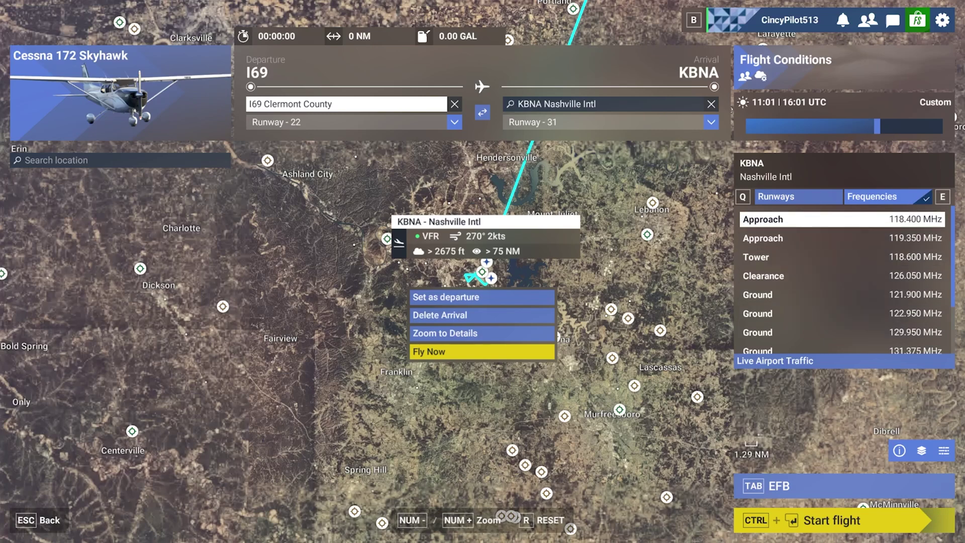
key(q)
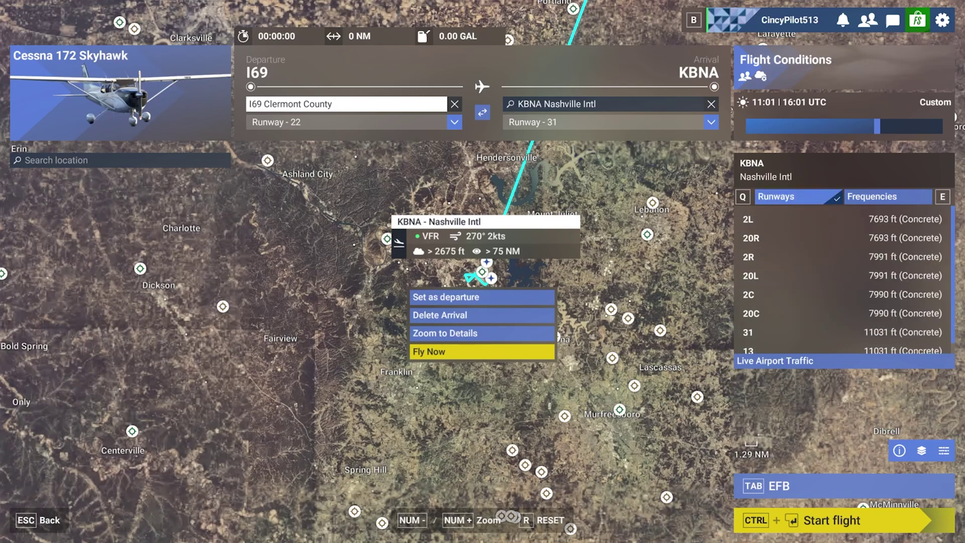
- Dismiss the Nashville Intl map options and examine the route's arrival pattern around the airport up close
scroll(482, 272, down, 2)
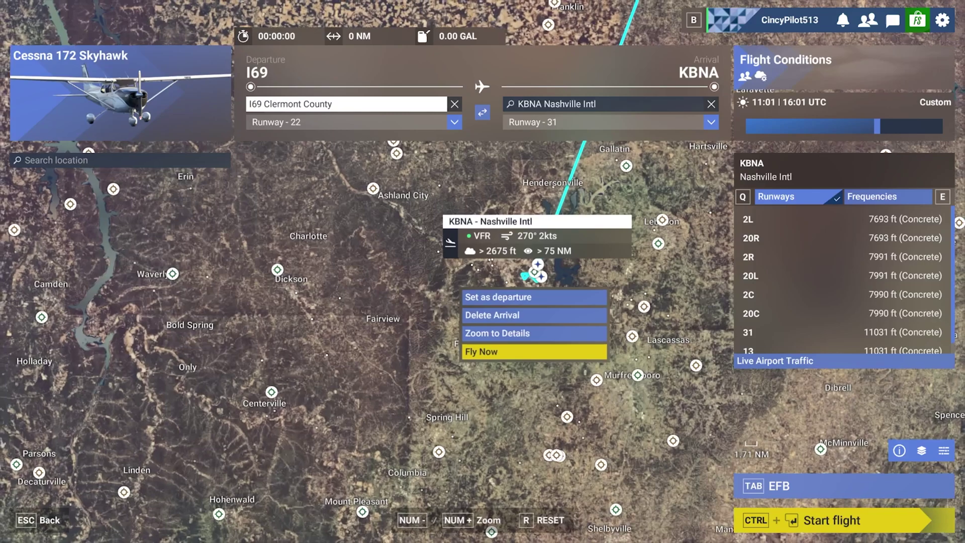
scroll(483, 271, up, 4)
key(KP_Add)
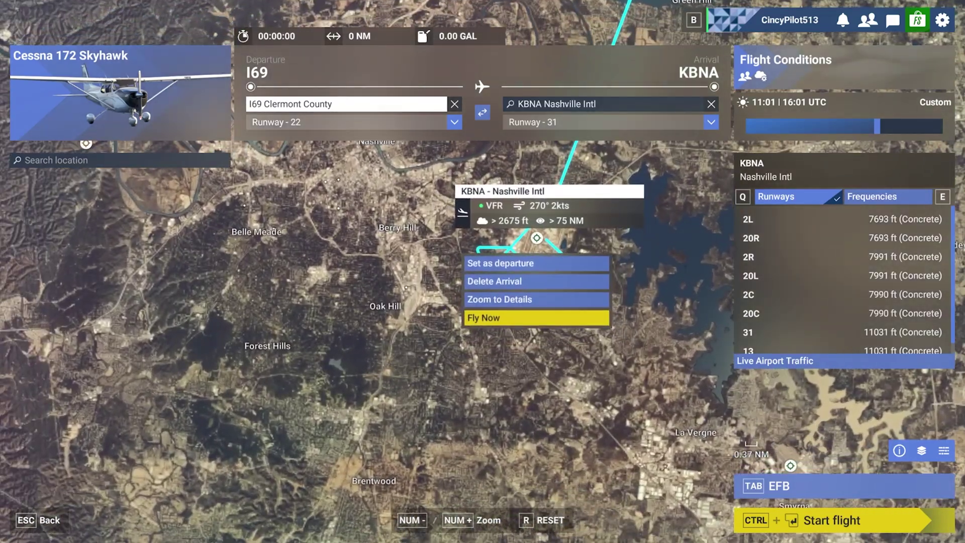
key(Escape)
drag(483, 271, 480, 321)
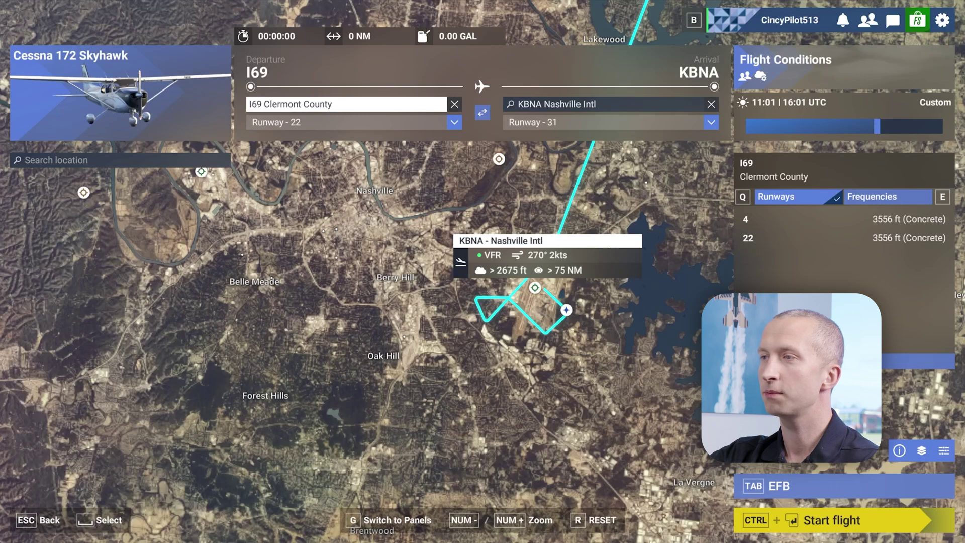
- Examine the entire planned route on the map, from I69 Clermont County past Louisville to KBNA Nashville Intl
key(KP_Subtract)
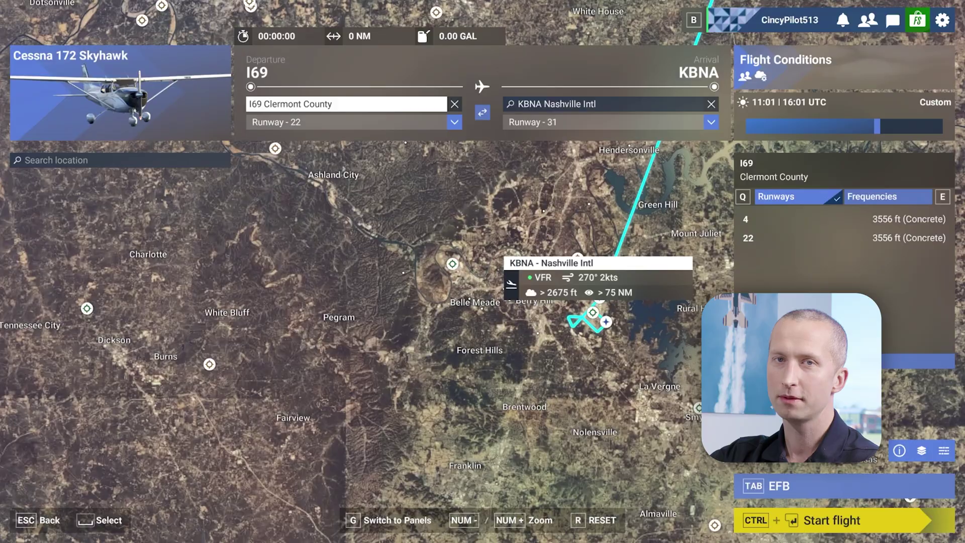
key(KP_Subtract)
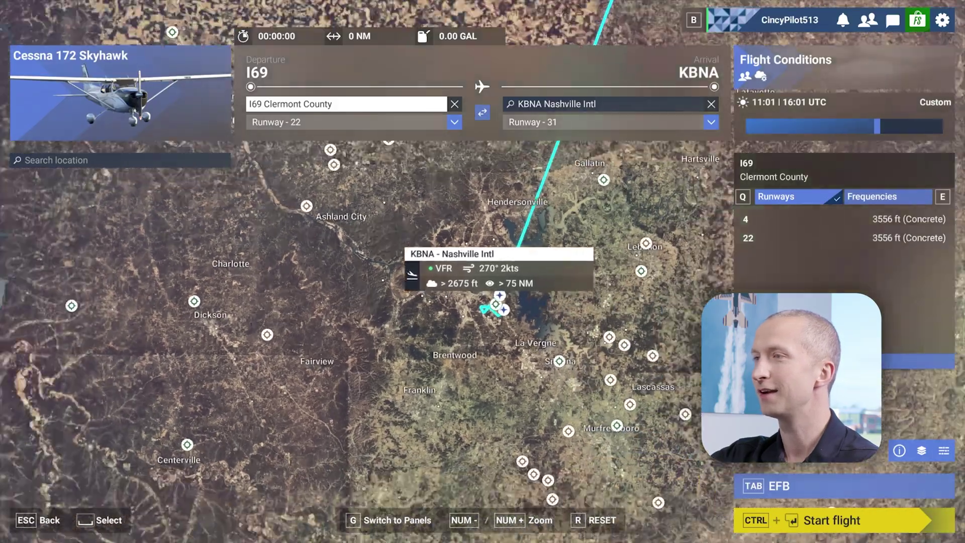
key(KP_Subtract)
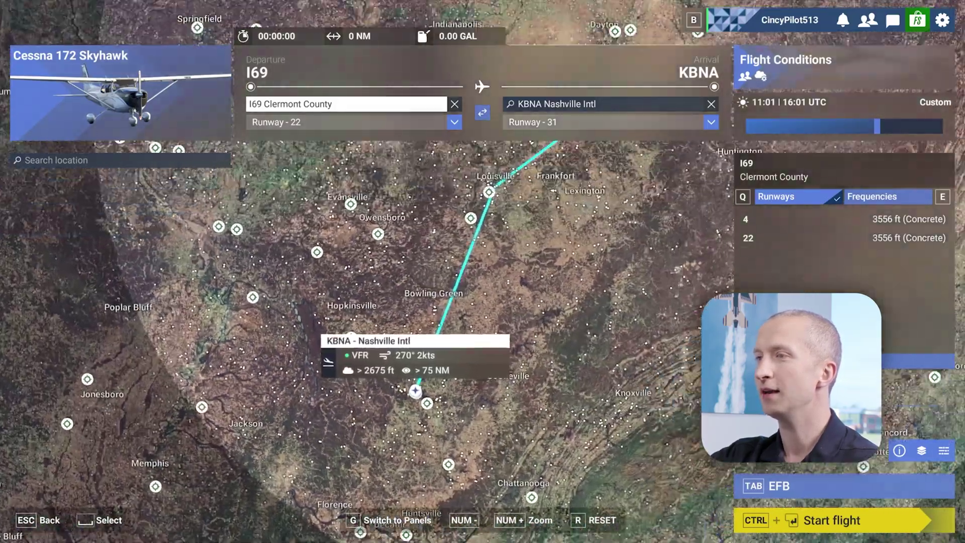
drag(415, 391, 407, 416)
scroll(582, 272, down, 3)
drag(582, 271, 563, 320)
scroll(573, 259, up, 3)
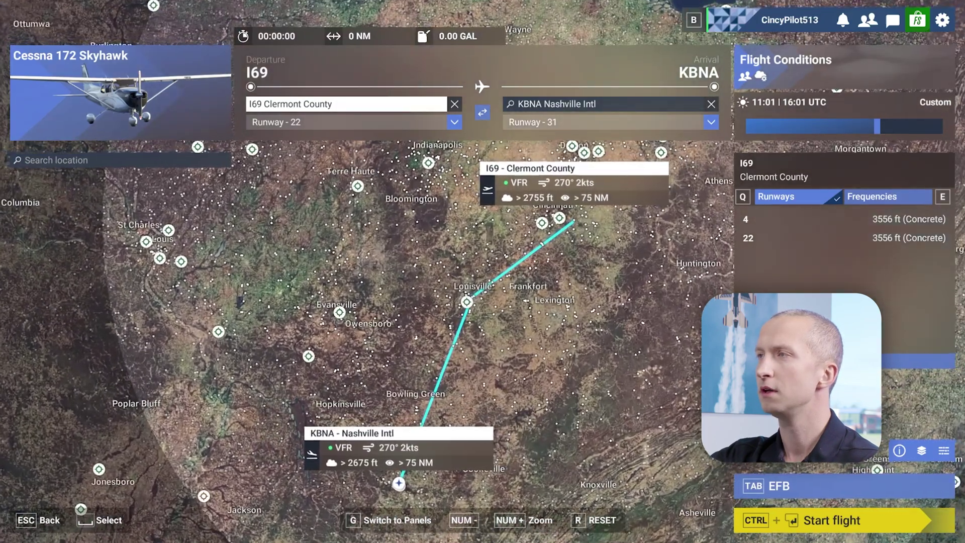
drag(468, 301, 513, 266)
- Review the weather, time, air traffic and multiplayer settings in the flight conditions and return to the world map
key(g)
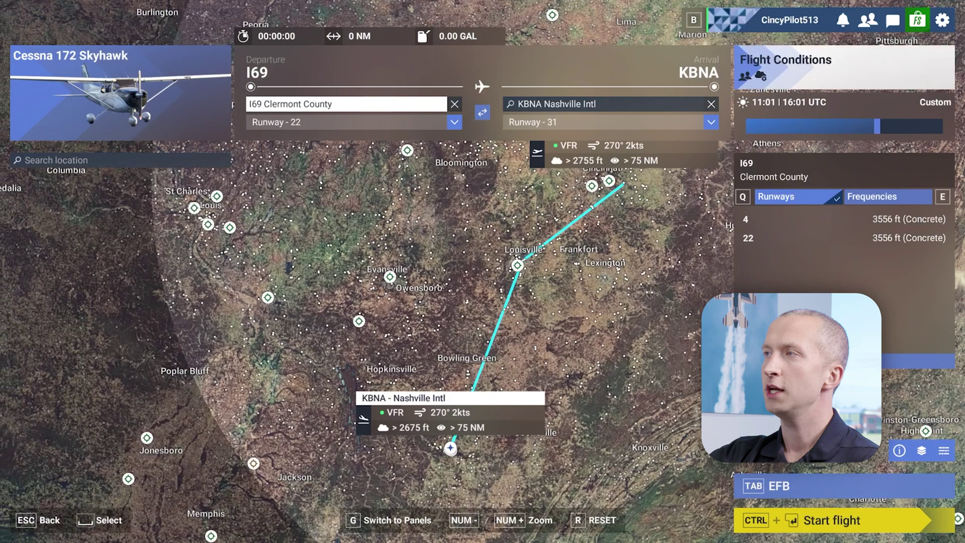
key(space)
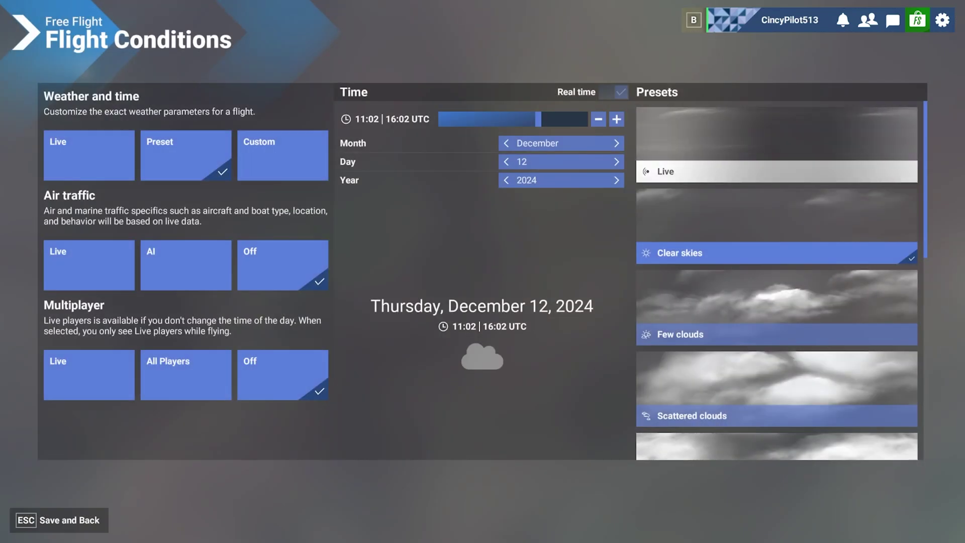
key(Down)
key(Left)
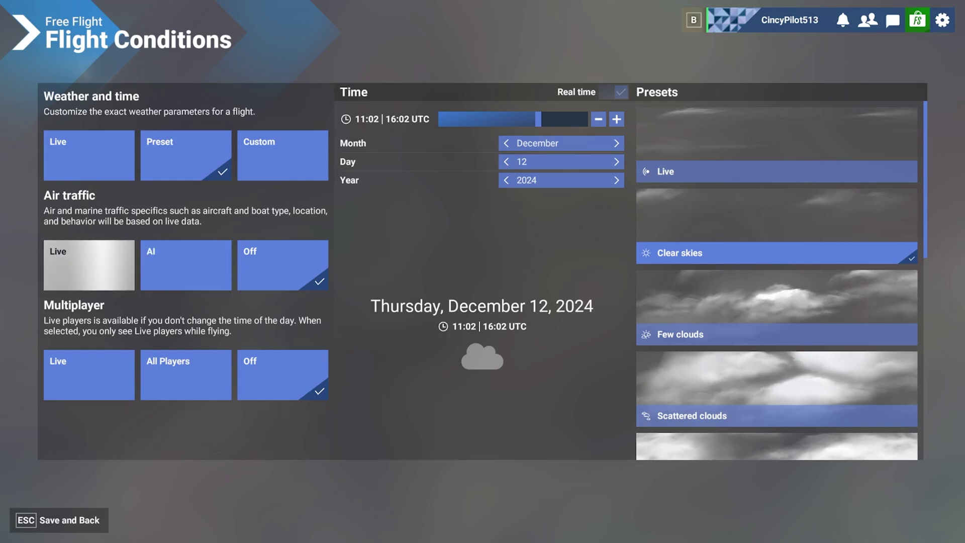
key(Down)
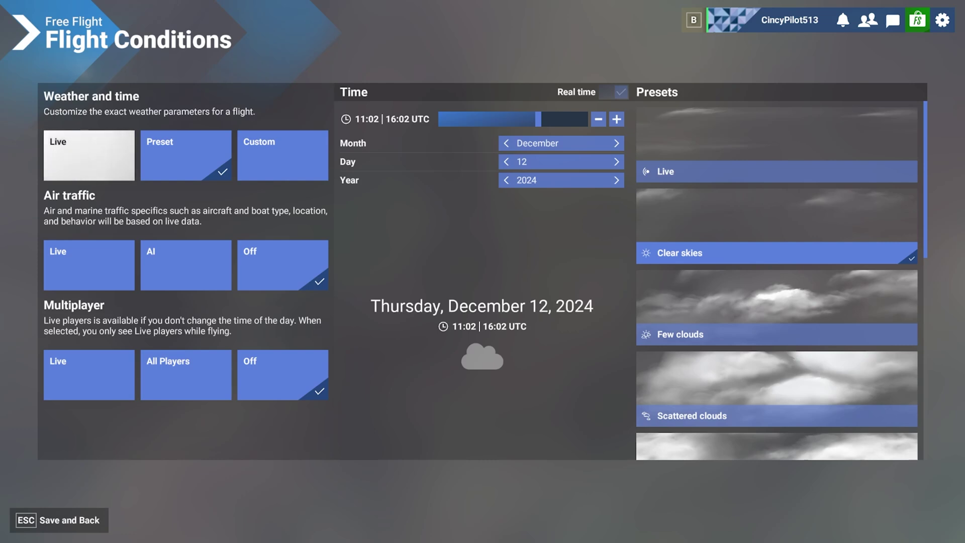
click(282, 264)
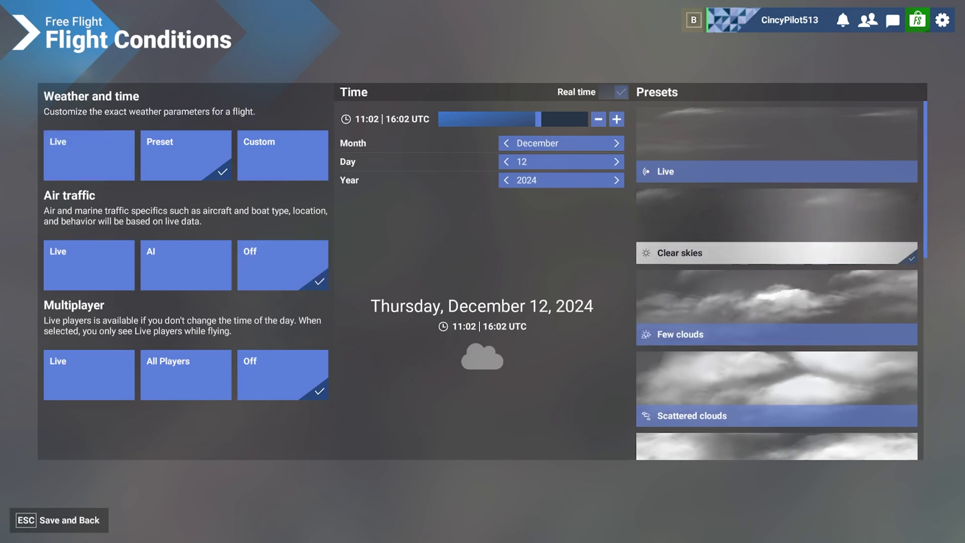
click(282, 375)
key(Escape)
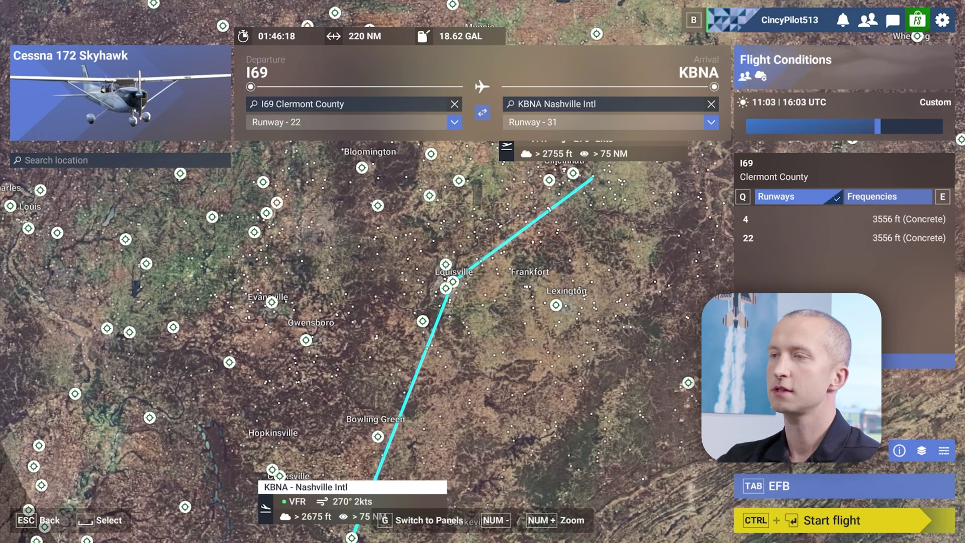
- Review the I69–KLOU–KBNA route in the EFB, send it to the avionics and close the EFB
key(Tab)
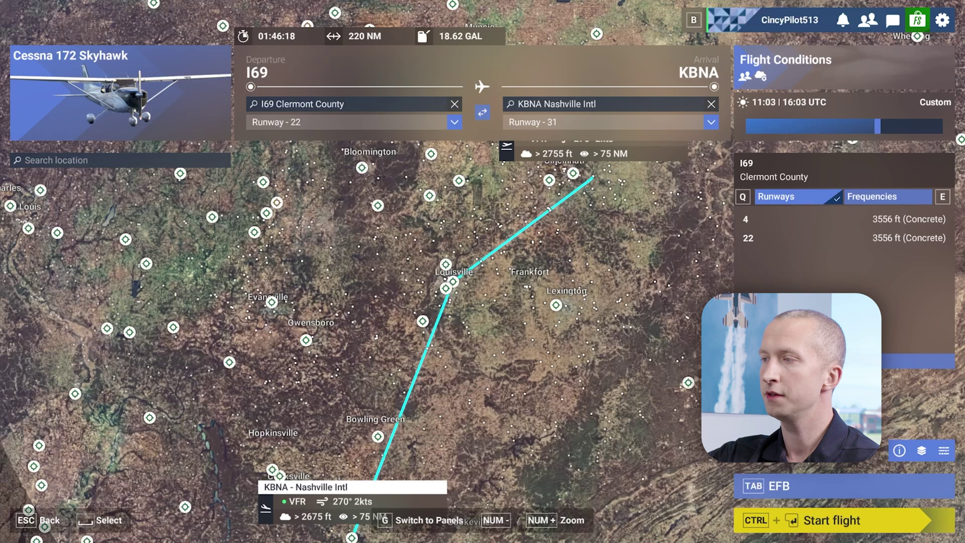
key(Tab)
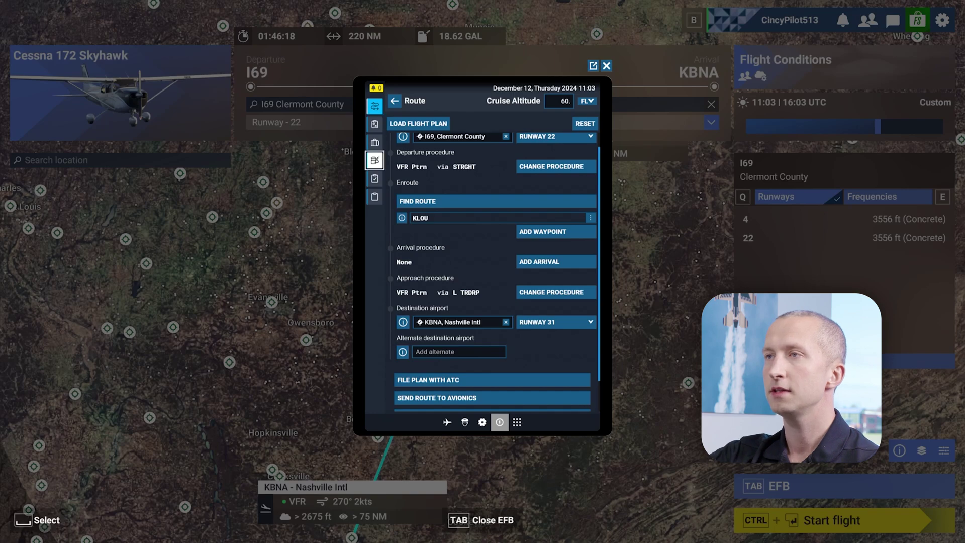
scroll(492, 272, up, 1)
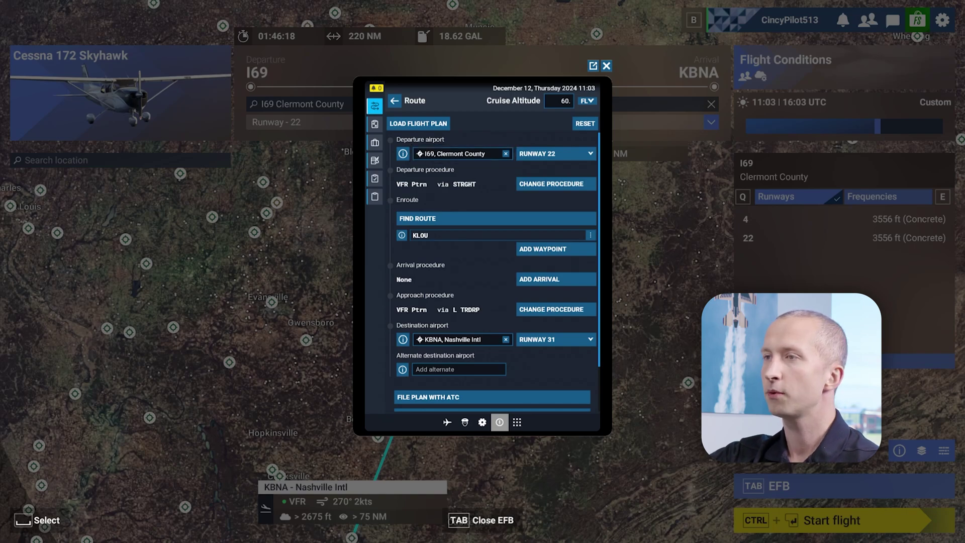
scroll(493, 270, down, 2)
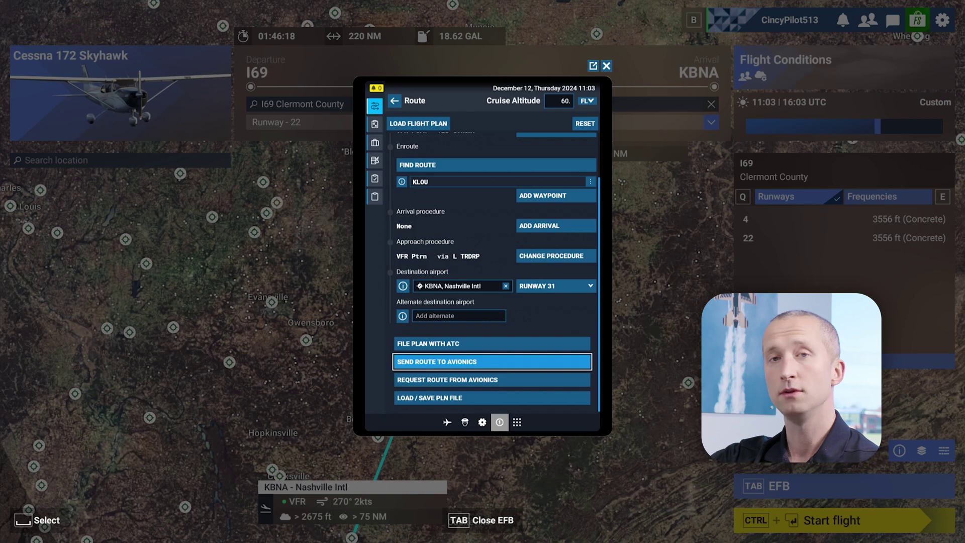
key(space)
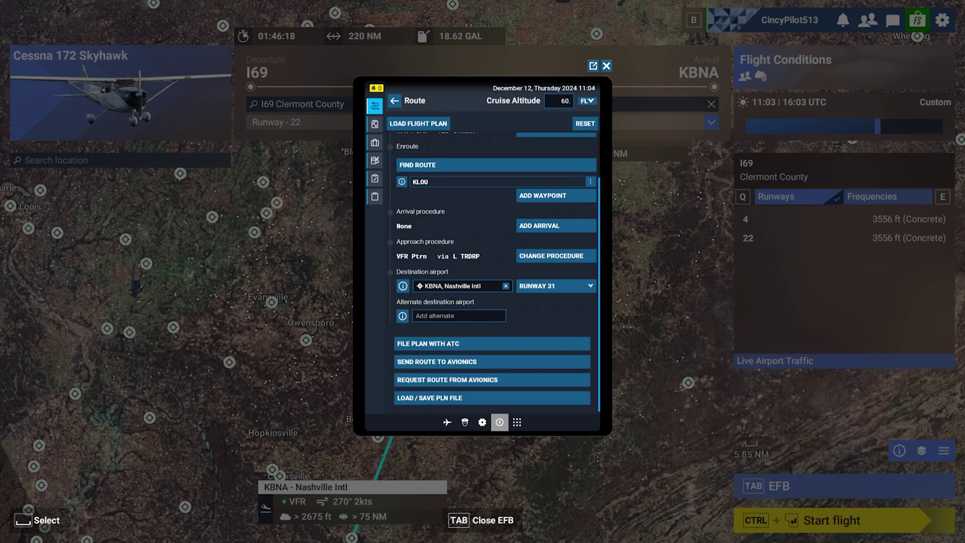
click(606, 66)
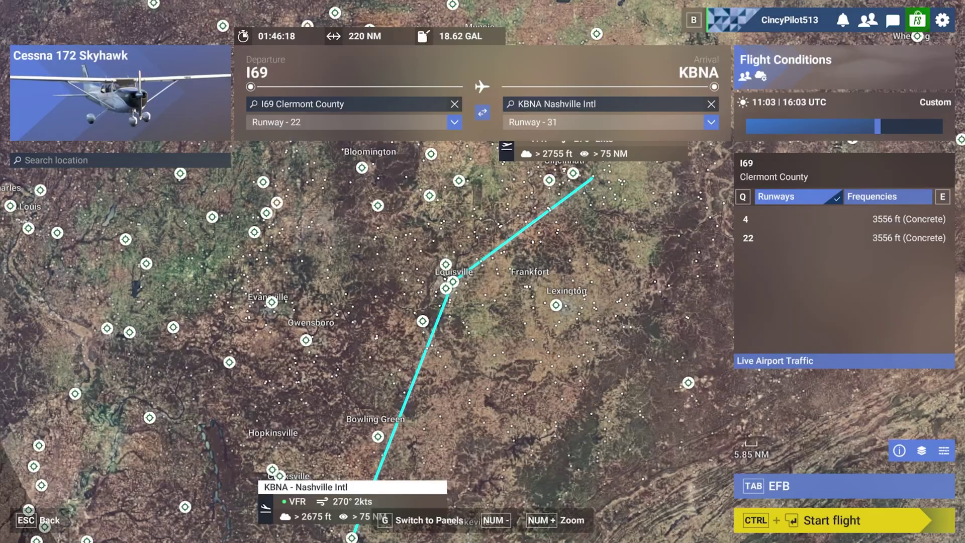